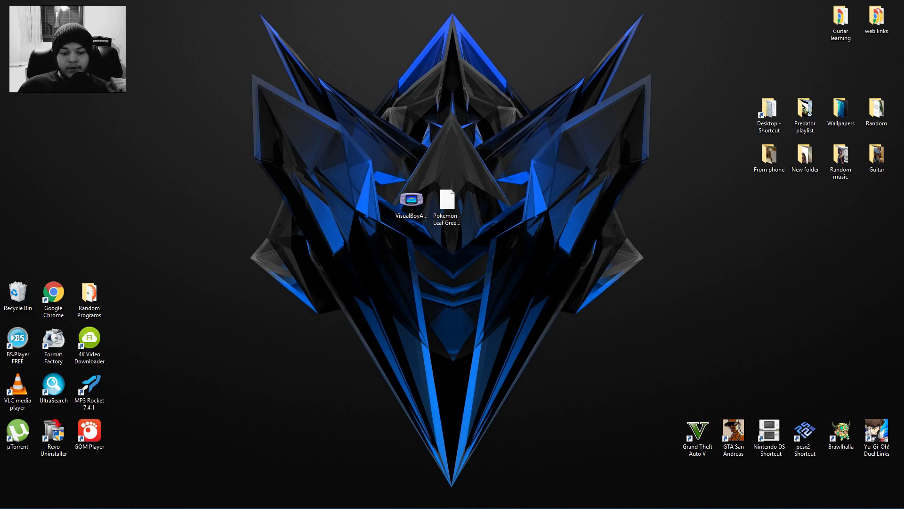
Switch to Chrome to view the Visual Boy Advance download page and its VBA-M 2.0.0-beta2 entry, and minimize the browser
click(41, 499)
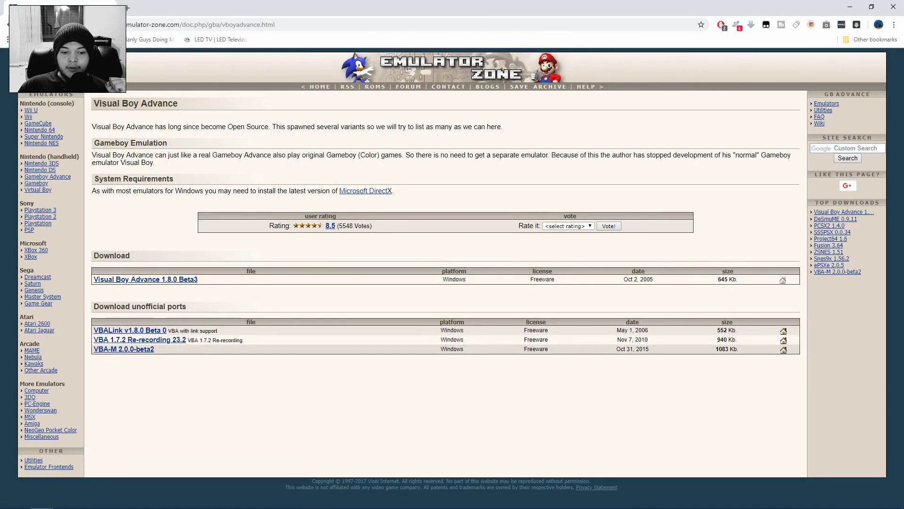
drag(183, 350, 650, 349)
click(651, 363)
click(200, 25)
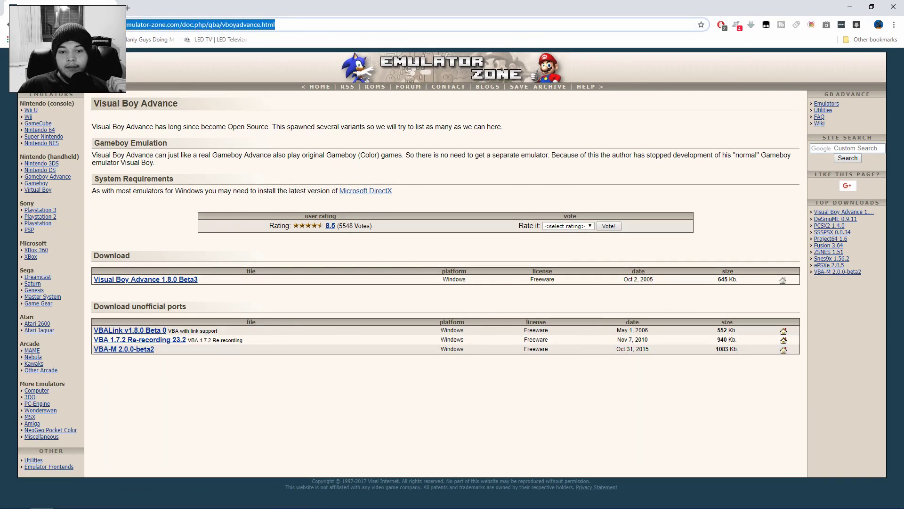
key(Escape)
click(850, 6)
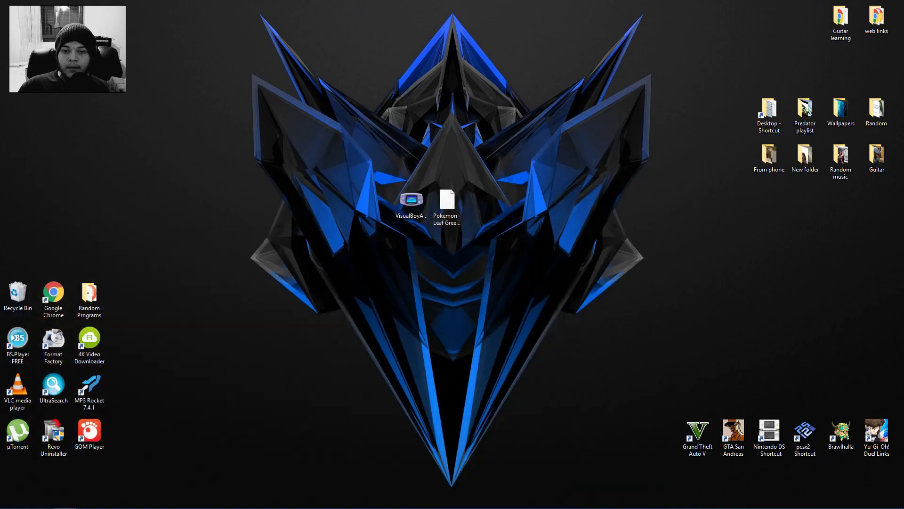
Launch VisualBoyAdvance-M from the desktop and move its window to the open area of the screen
click(411, 206)
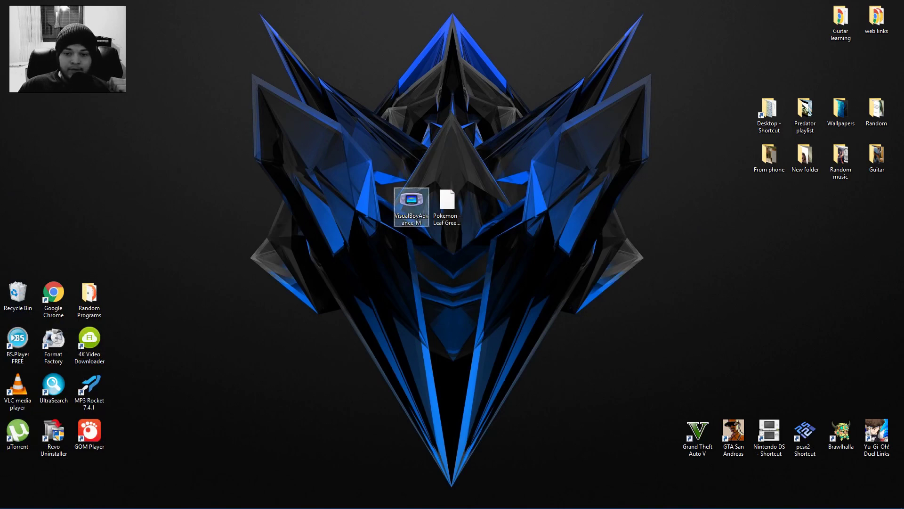
mouse_move(411, 206)
mouse_down()
mouse_move(396, 202)
mouse_move(407, 147)
mouse_move(410, 207)
mouse_up()
key(Return)
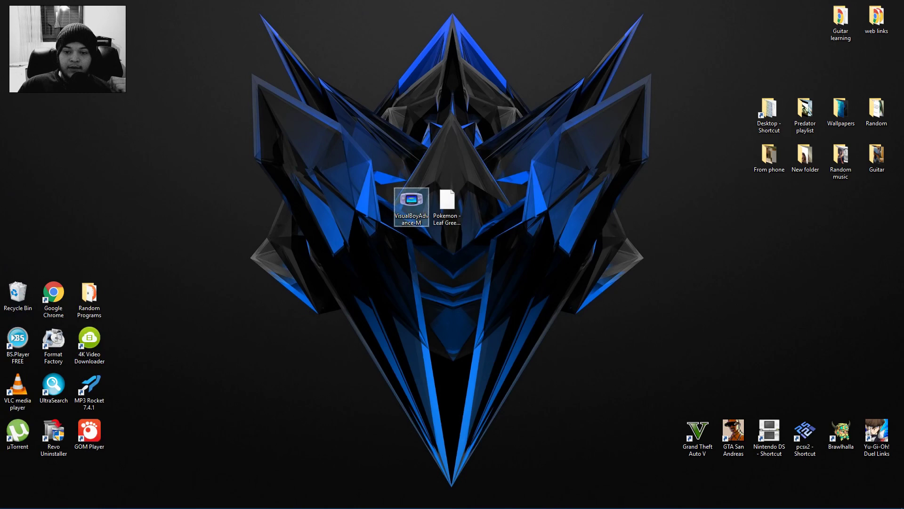
drag(172, 11, 307, 166)
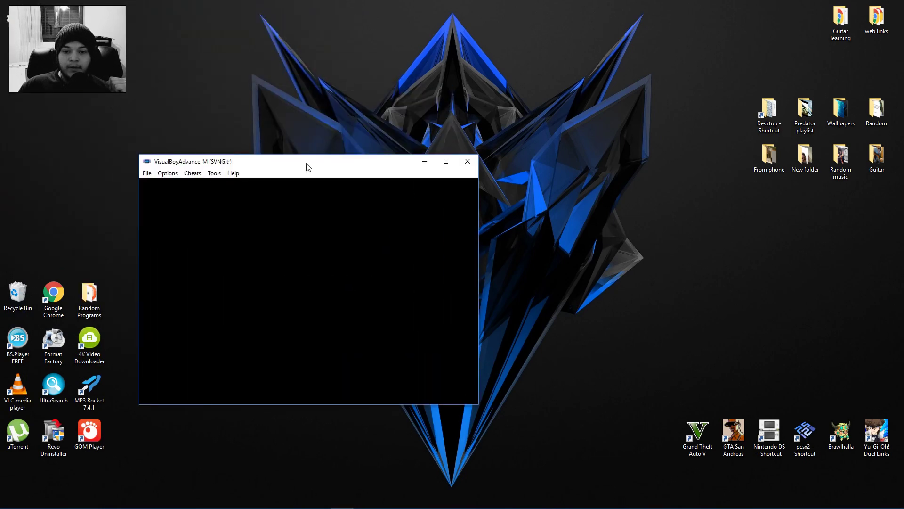
Move the vbam configuration file to the upper part of the desktop near the Guitar learning folder, and uncover the emulator's desktop icon
drag(16, 19, 689, 29)
key(Escape)
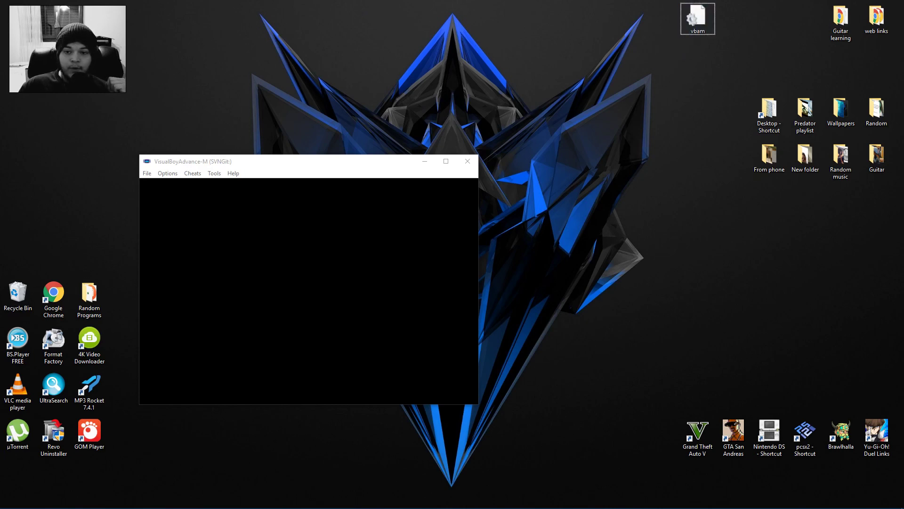
drag(361, 161, 433, 338)
click(697, 19)
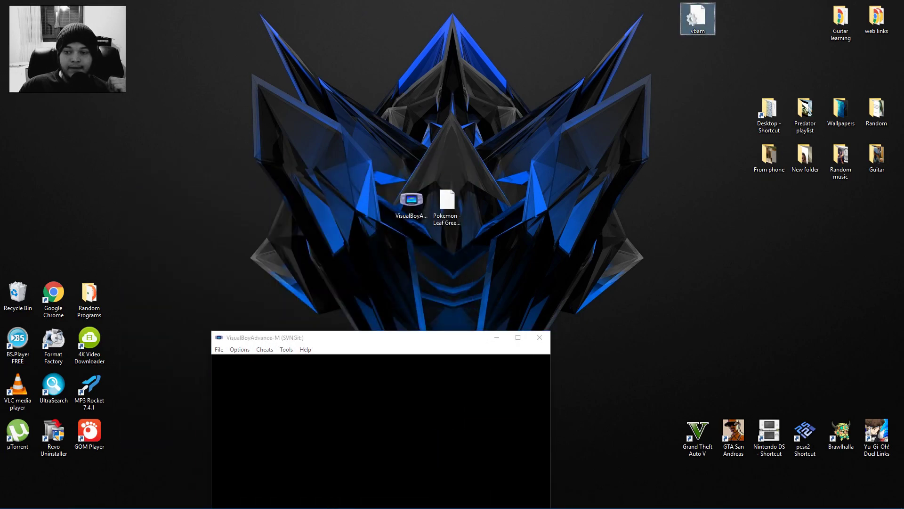
Load the Pokemon Leaf Green ROM from the desktop into the emulator window
click(411, 206)
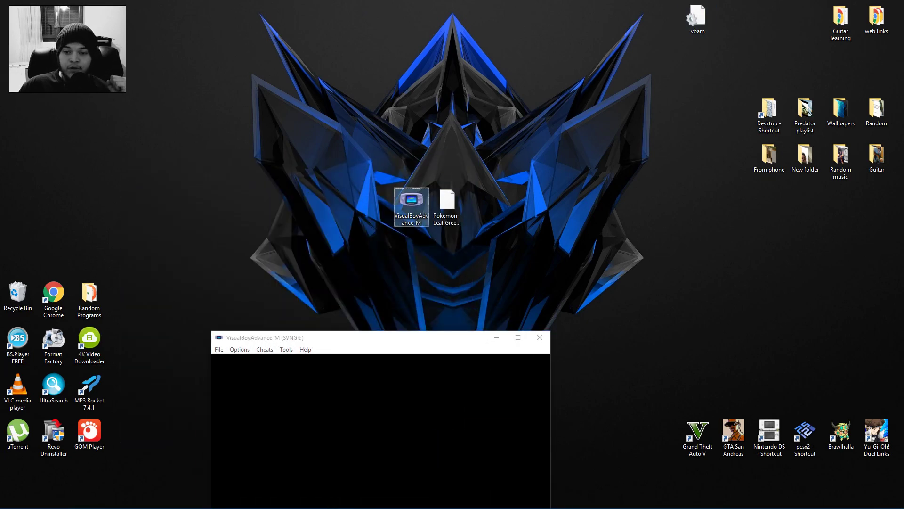
drag(399, 337, 274, 115)
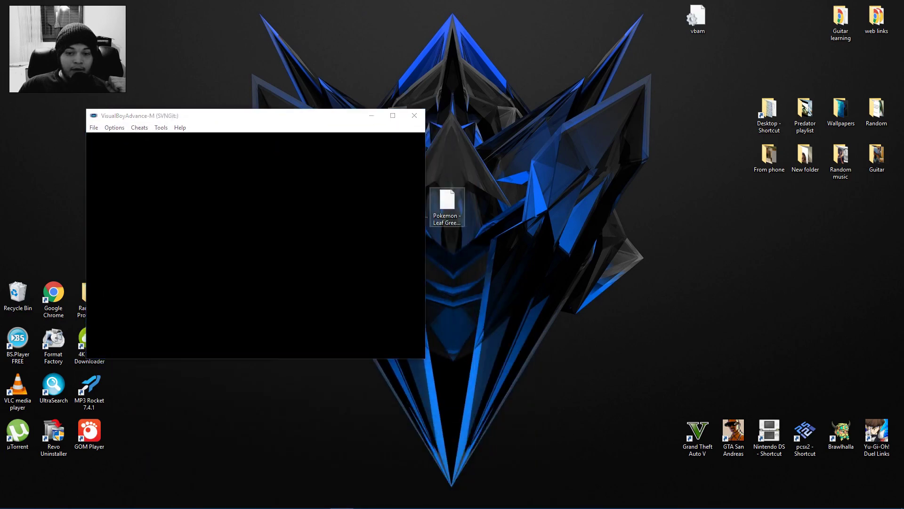
drag(447, 206, 255, 221)
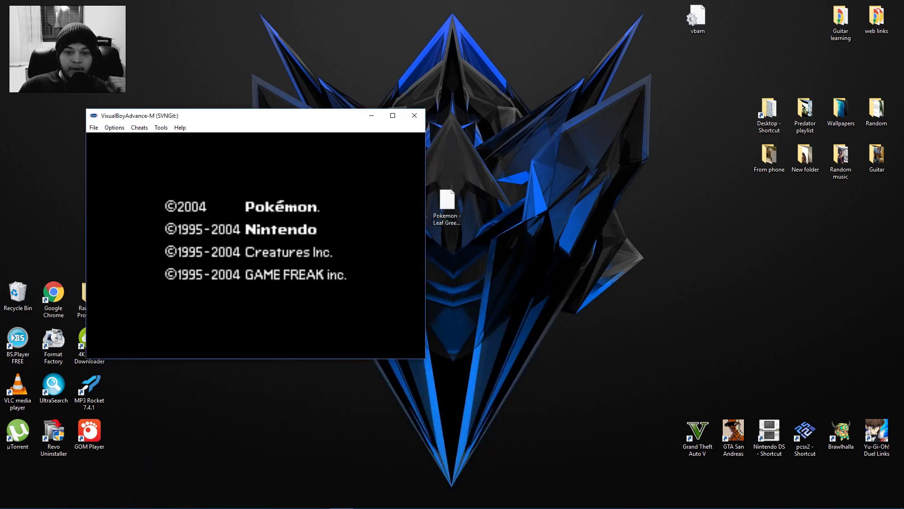
drag(202, 116, 350, 120)
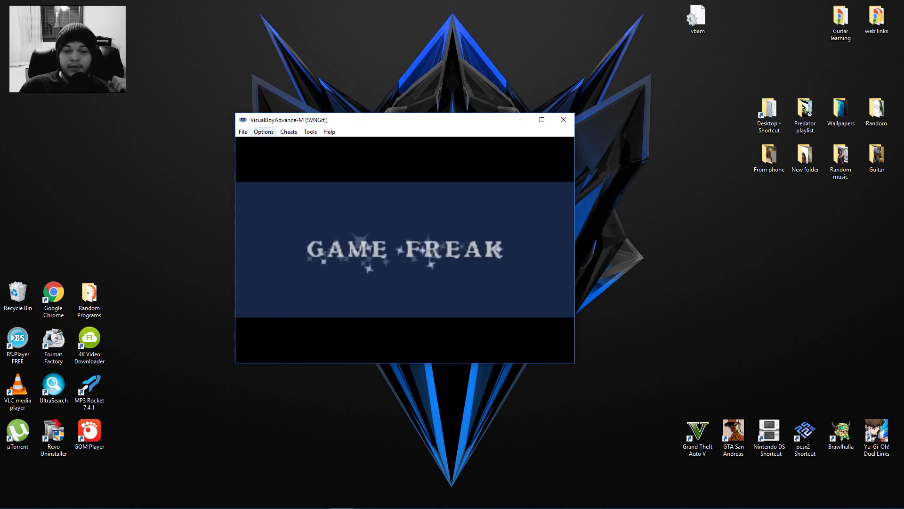
Choose a throttle setting for the emulator's speed
click(263, 132)
mouse_move(278, 183)
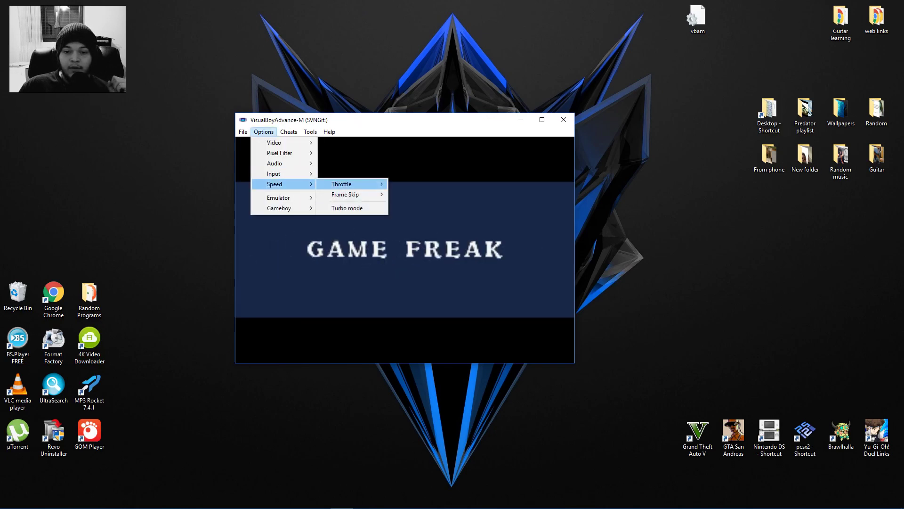
mouse_move(344, 183)
click(409, 215)
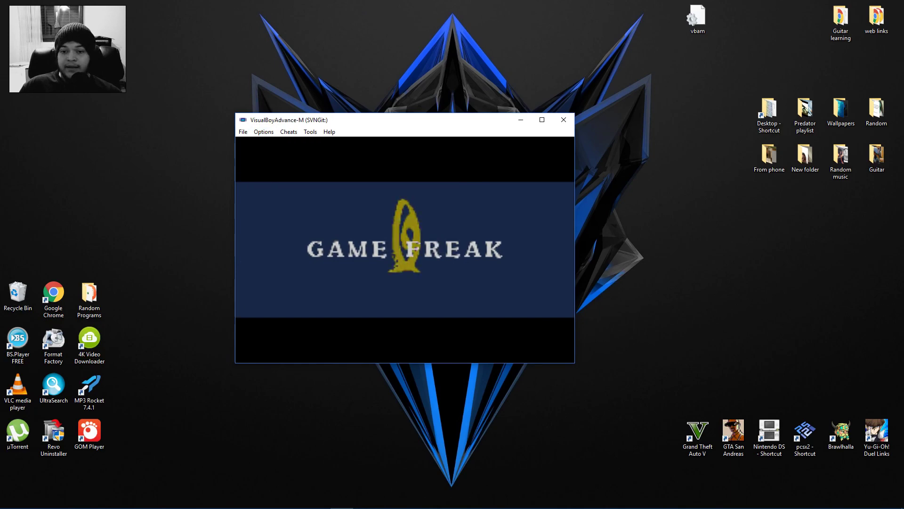
Reposition the emulator window and set its video size to 6x
drag(388, 120, 545, 110)
click(420, 121)
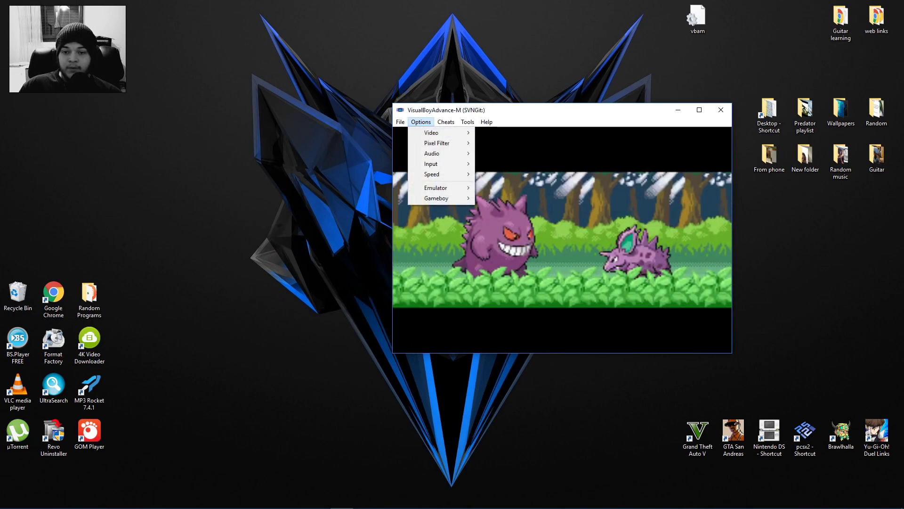
mouse_move(441, 133)
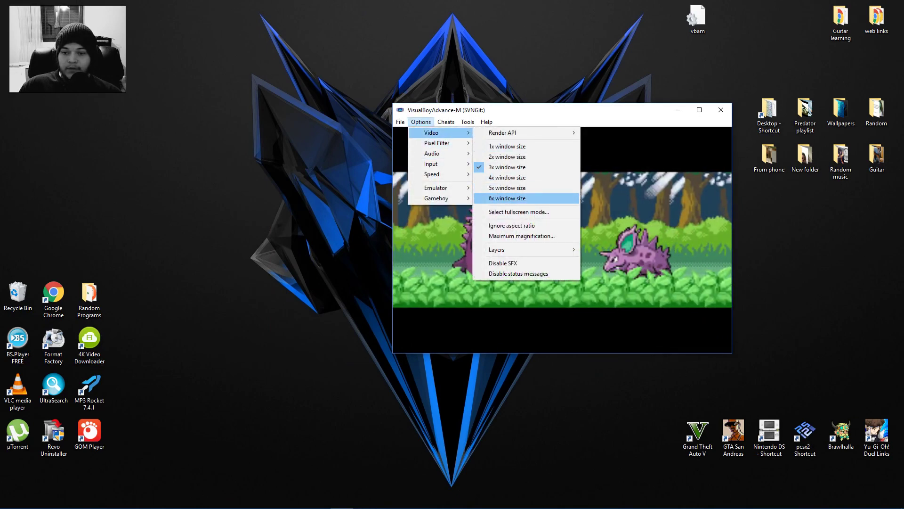
click(507, 197)
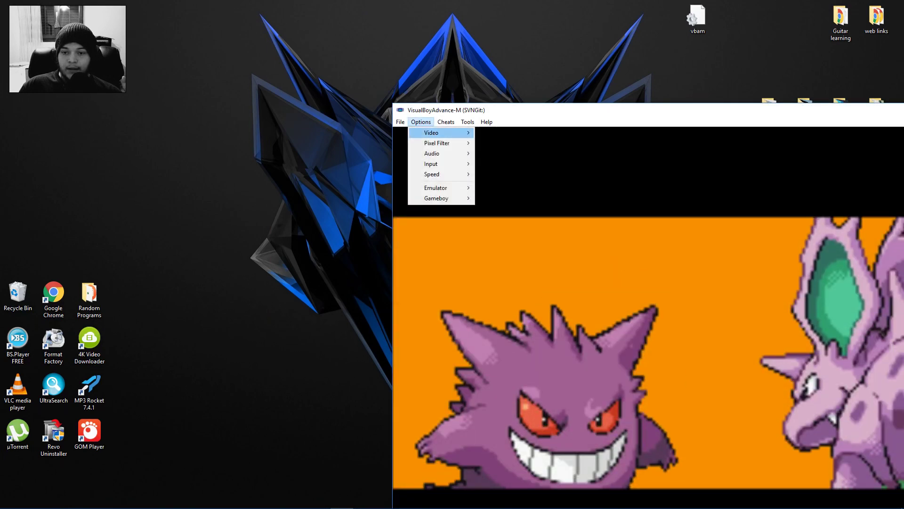
Turn on VSync in the emulator's Render API video options
mouse_move(440, 132)
mouse_move(526, 132)
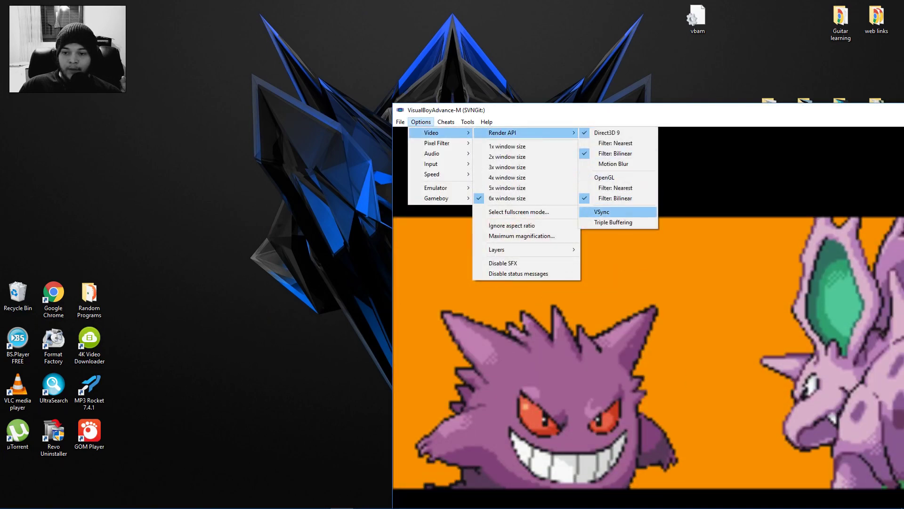
click(601, 212)
Enable the Ignore aspect ratio video option and maximize the emulator window
click(420, 122)
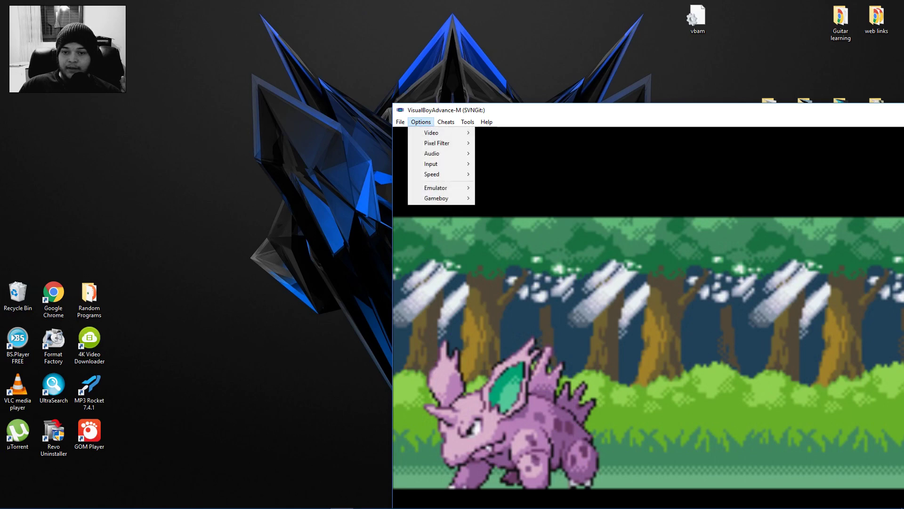
mouse_move(432, 132)
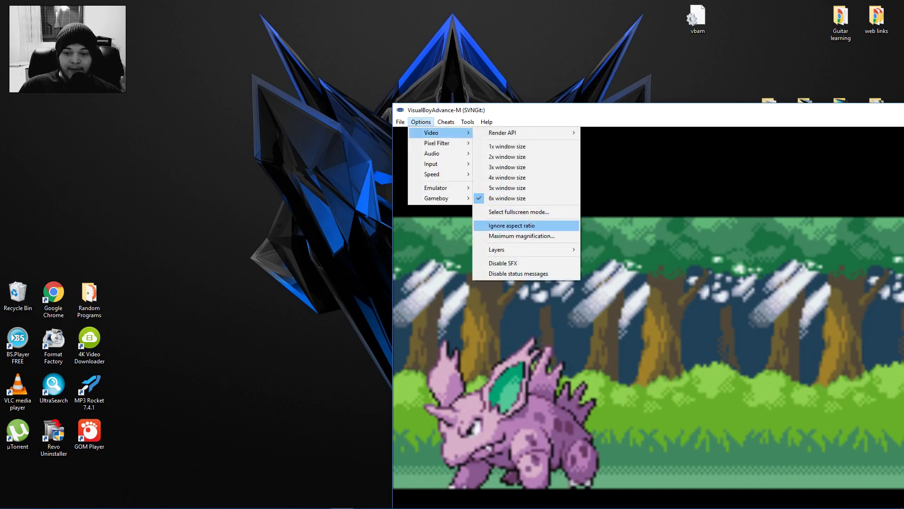
click(512, 225)
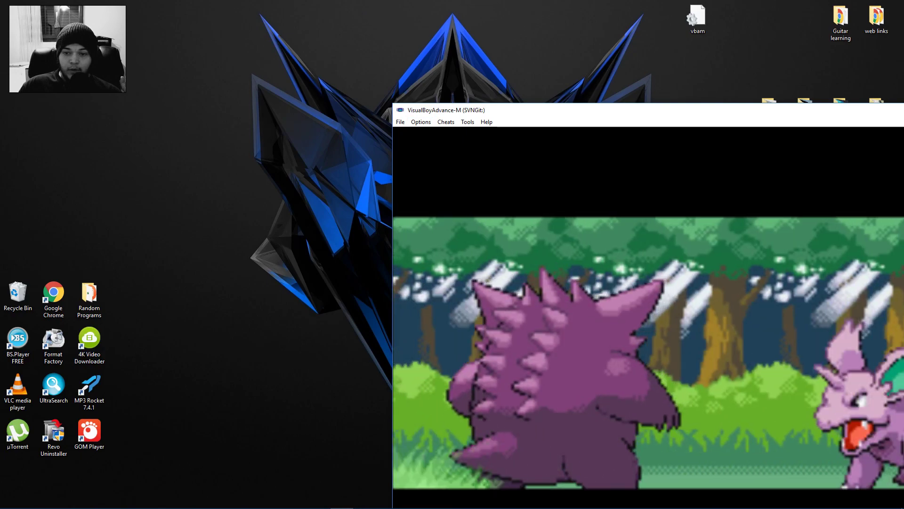
drag(588, 111, 384, 0)
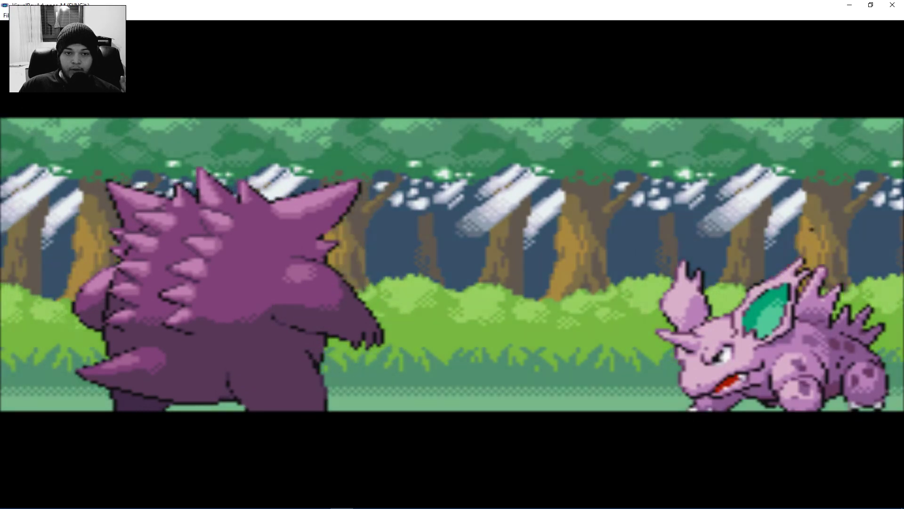
Apply a magnification pixel filter to smooth the game picture
drag(198, 5, 575, 51)
click(405, 61)
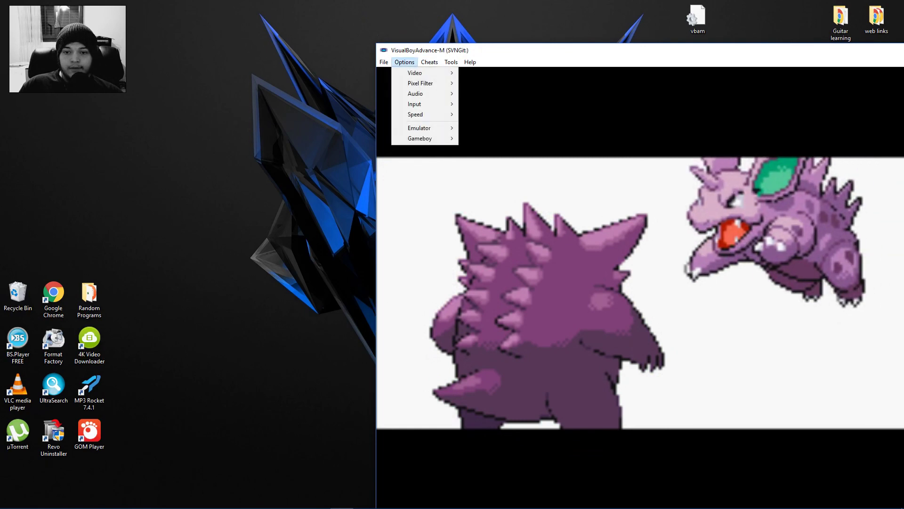
mouse_move(420, 83)
mouse_move(490, 93)
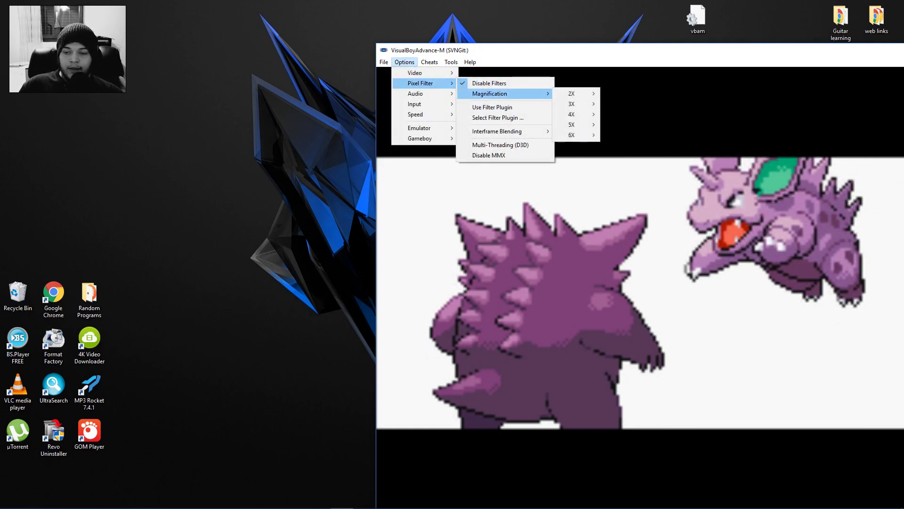
mouse_move(571, 135)
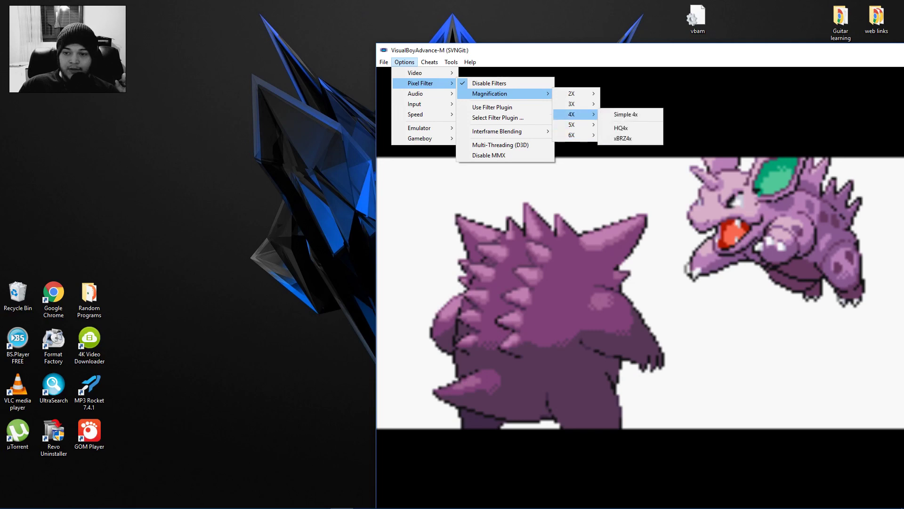
mouse_move(571, 104)
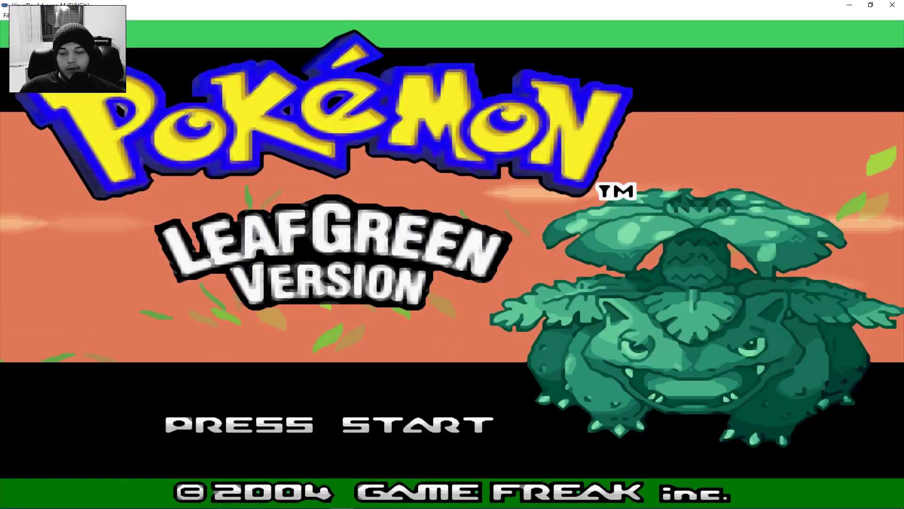
Start Pokemon LeafGreen from the title screen and advance through the introduction pages to the professor
key(Return)
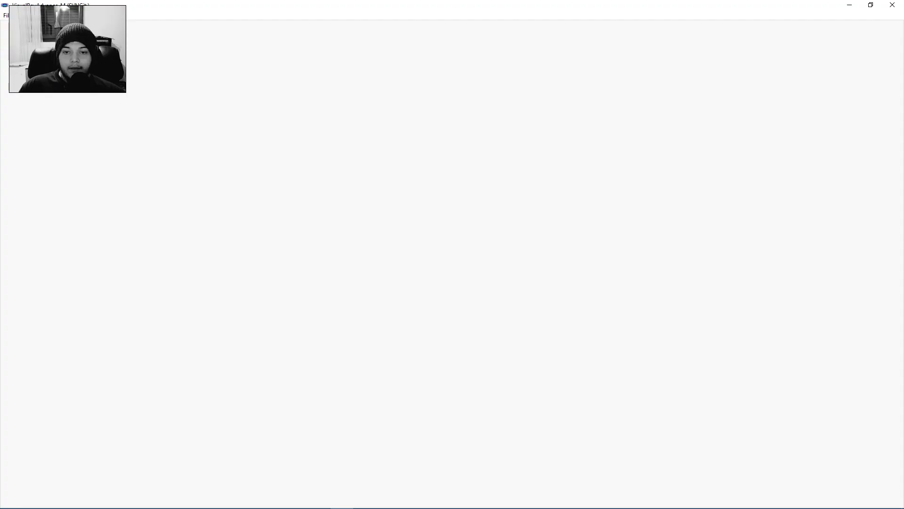
key(z)
key(z)
key(z)
key(z)
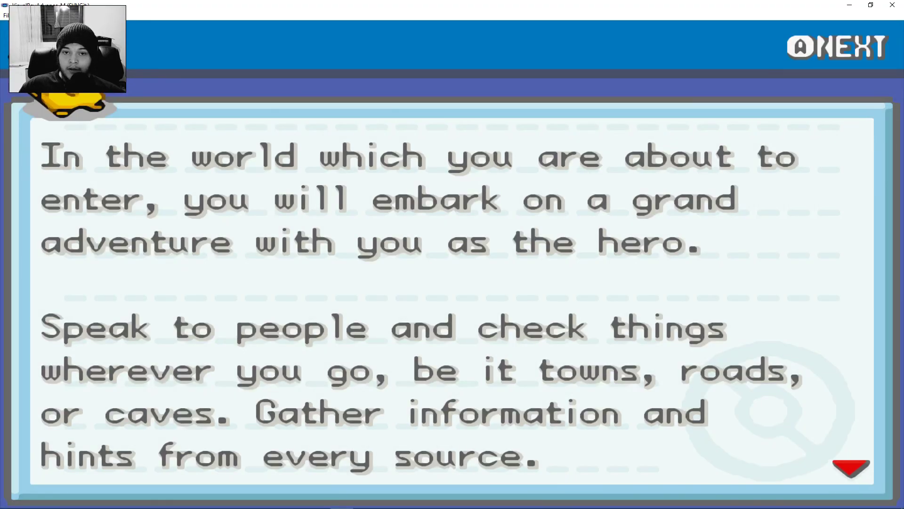
key(z)
key(z)
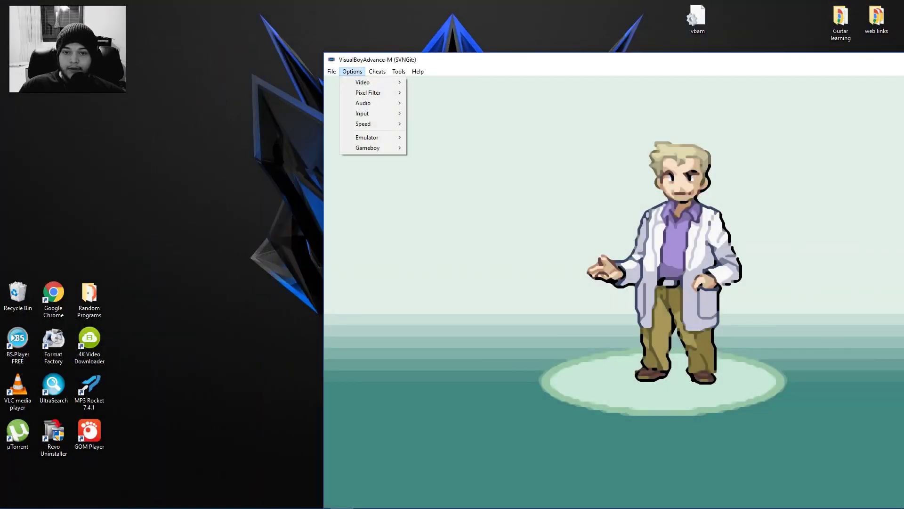
Configure the fullscreen mode with 24bit color depth, 1920 x 1080 resolution and a 60 Hz refresh rate
mouse_move(371, 82)
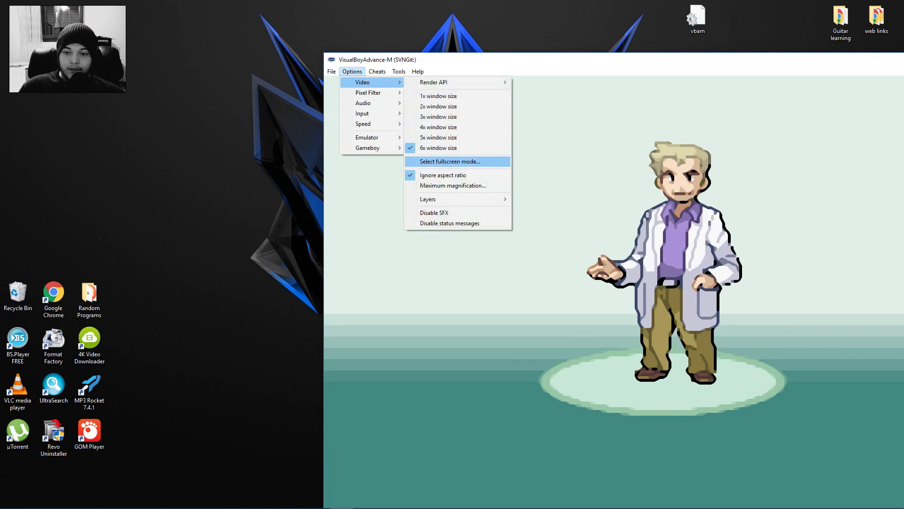
click(449, 161)
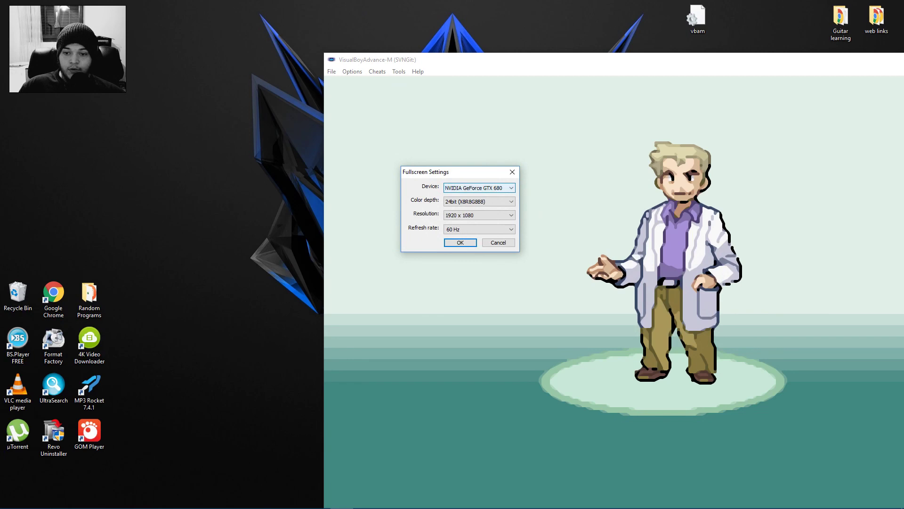
click(478, 201)
click(479, 201)
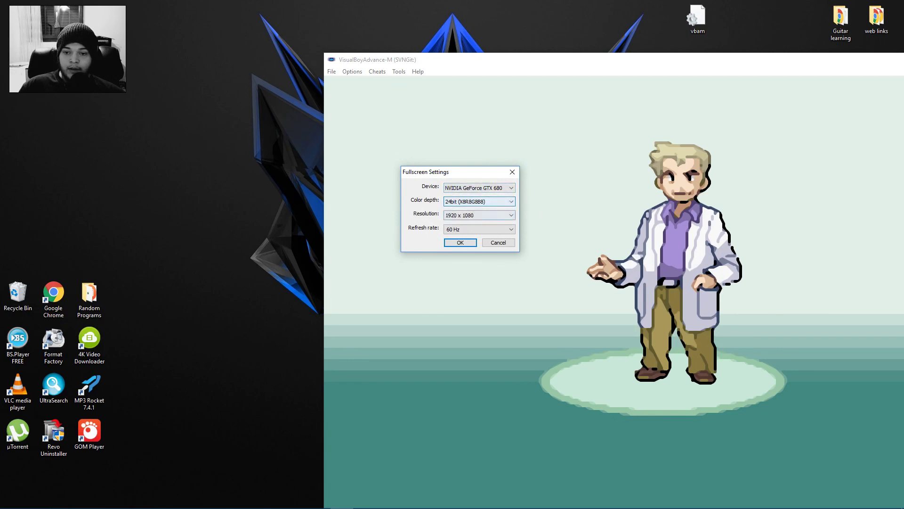
click(479, 229)
click(479, 268)
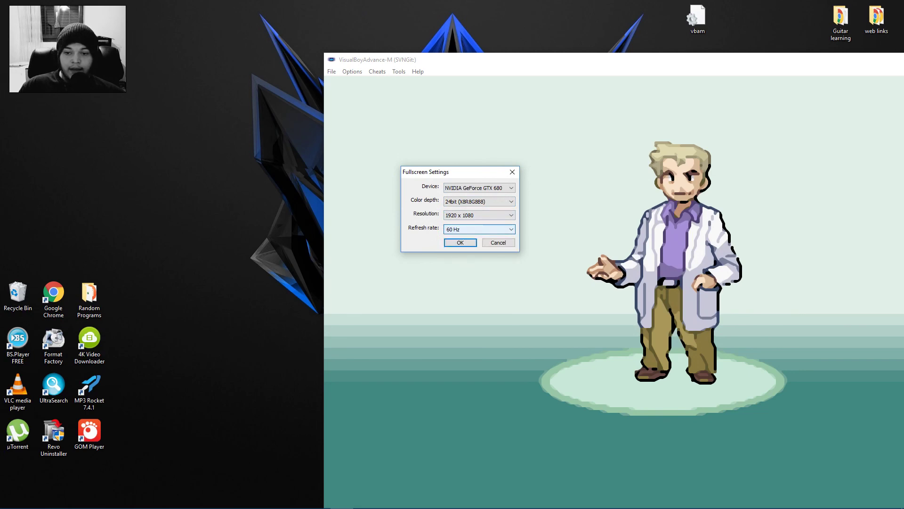
click(479, 214)
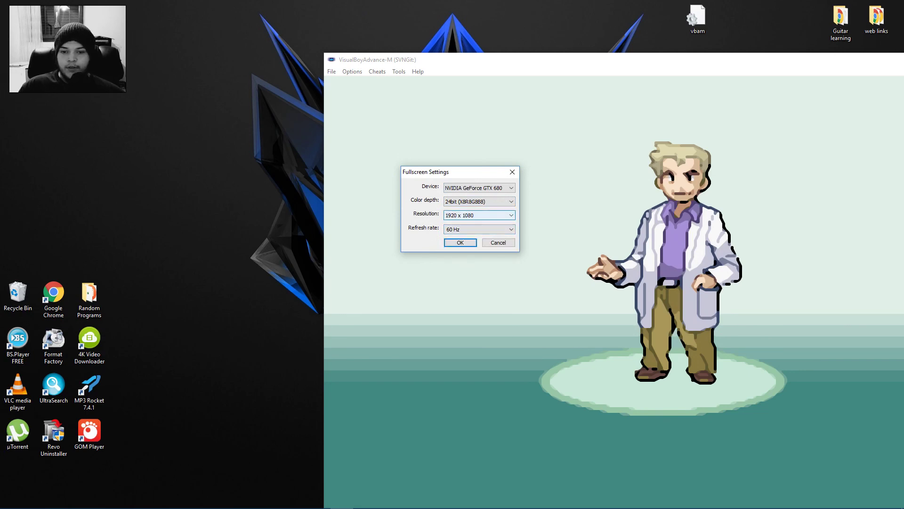
click(479, 228)
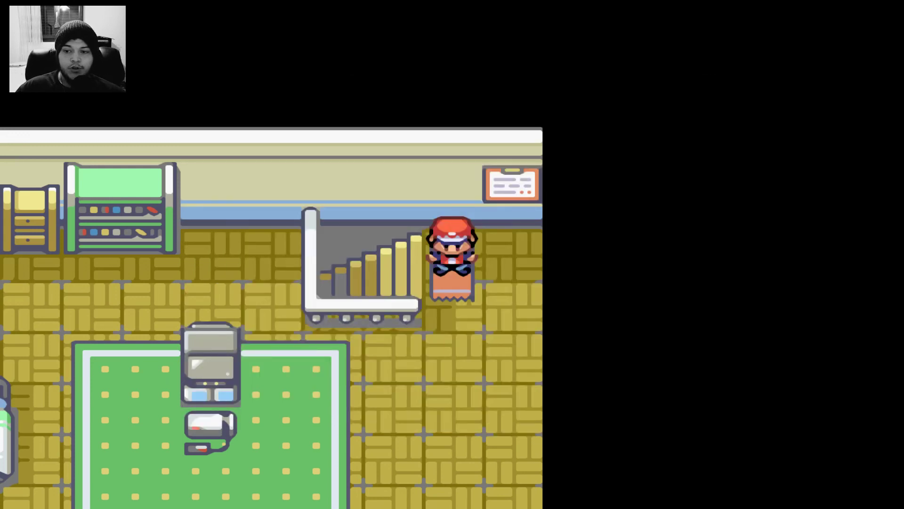
key(Left)
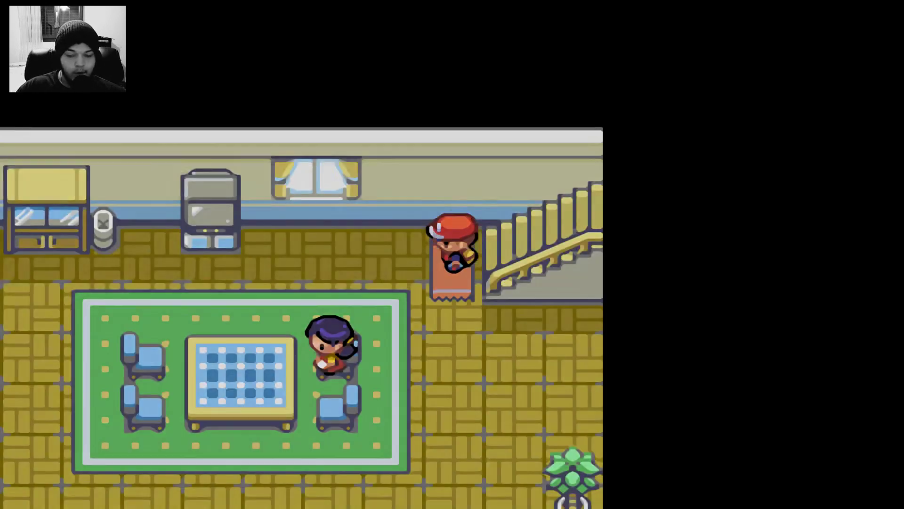
key(Down)
key(Left)
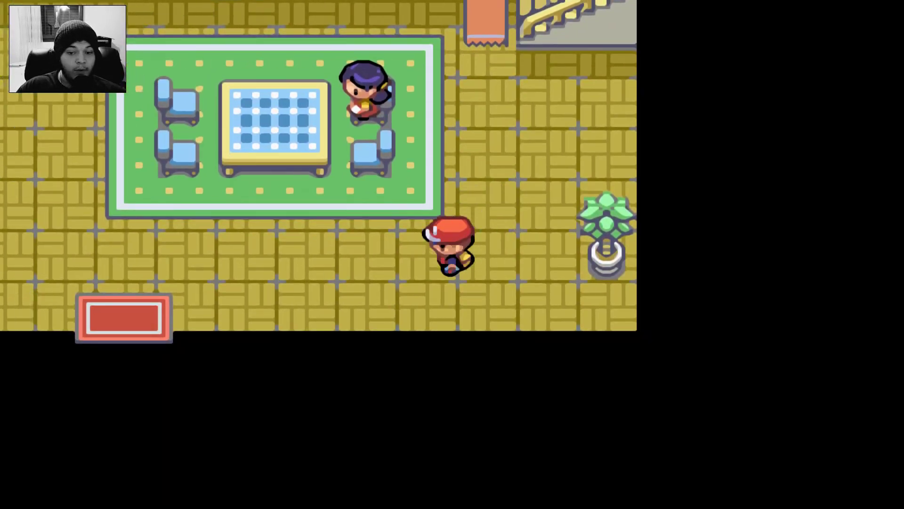
key(Left)
key(Down)
key(Left)
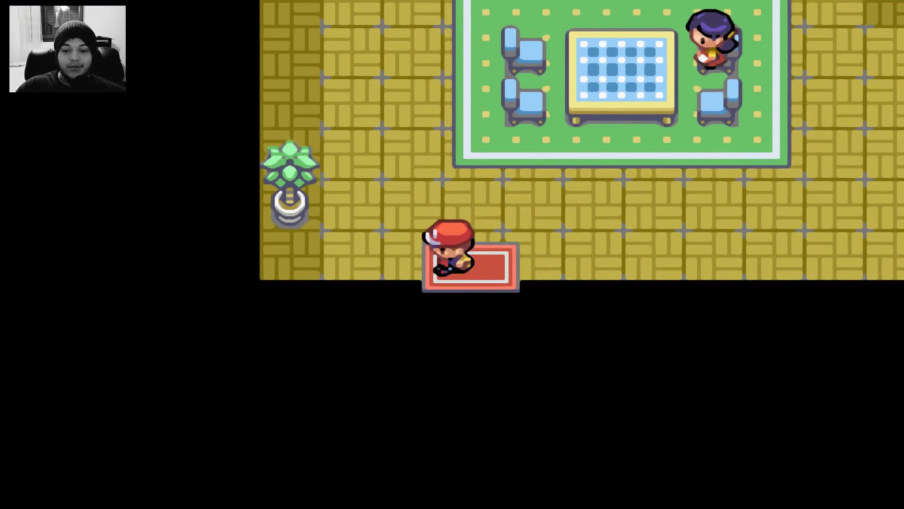
key(Right)
key(Down)
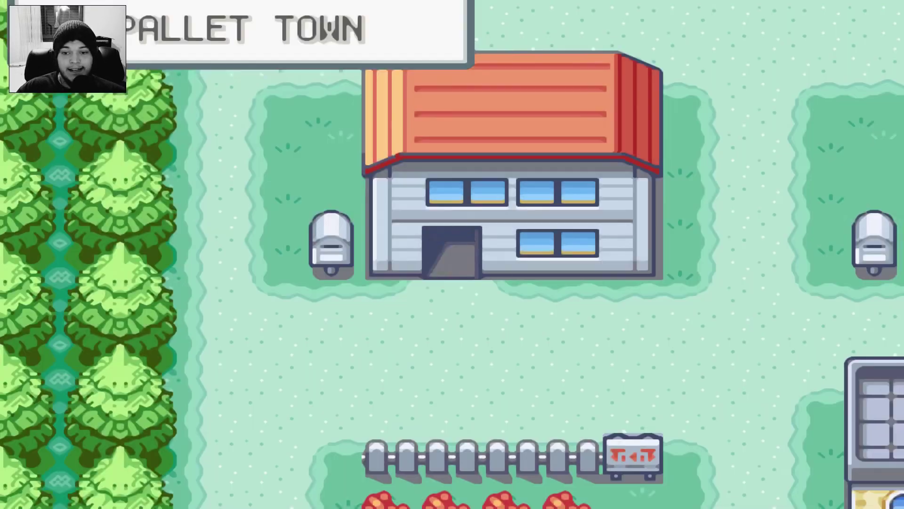
key(Left)
key(Down)
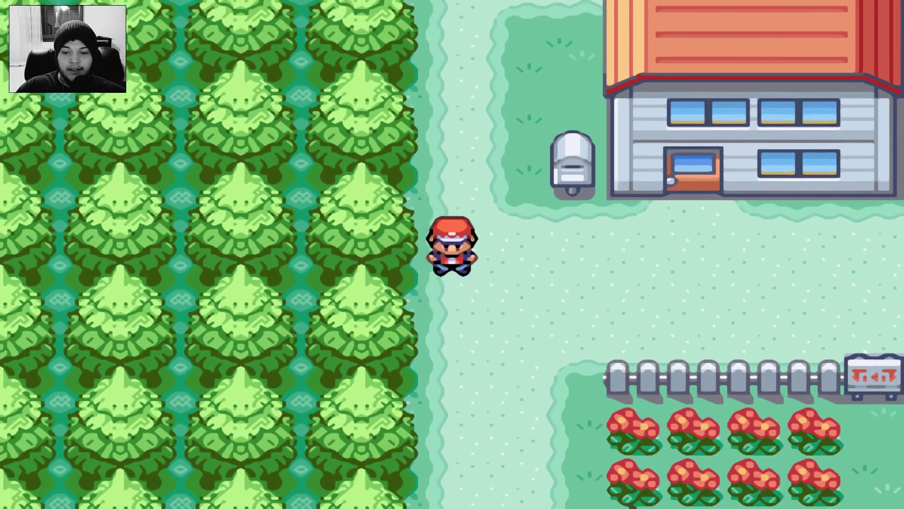
key(Down)
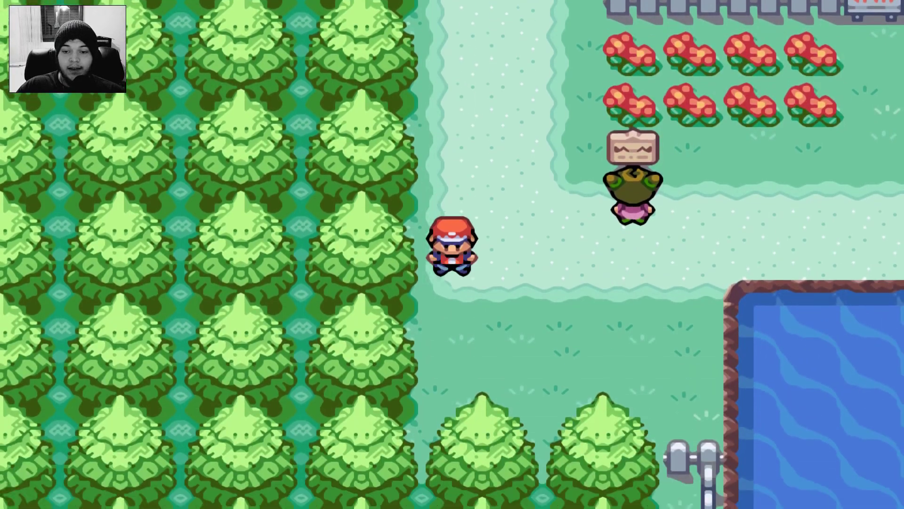
key(Right)
key(Right)
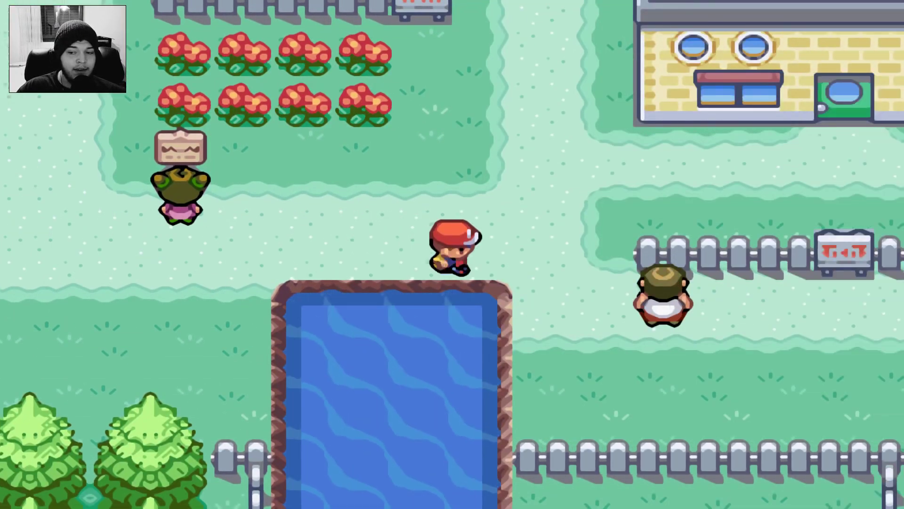
key(Up)
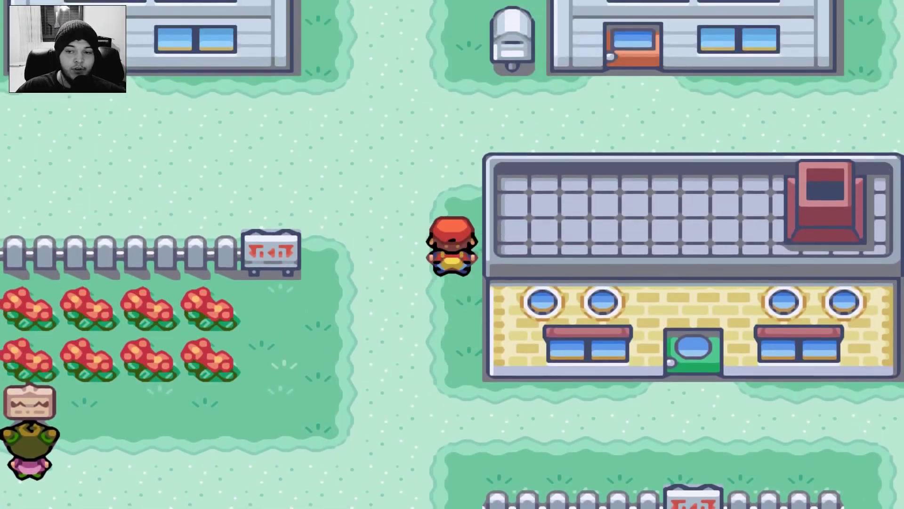
key(Up)
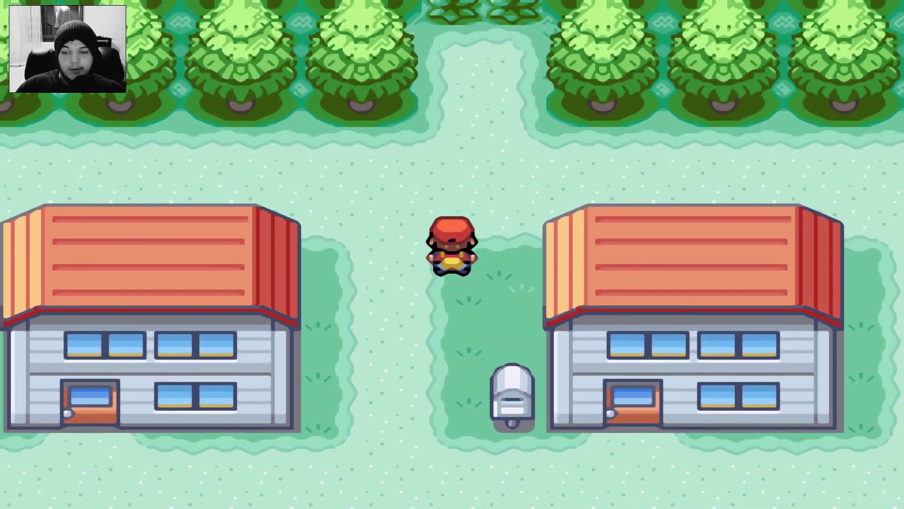